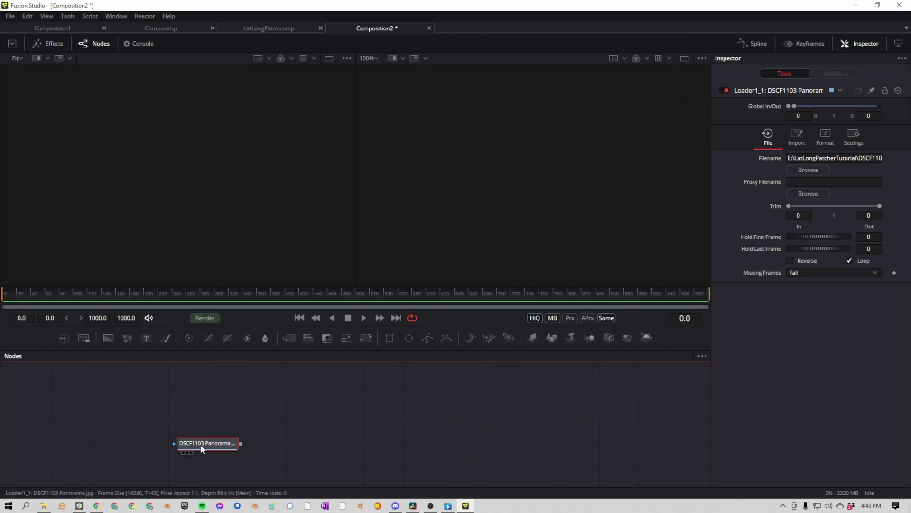
- Switch the right viewer to 360° View and tilt down to the tripod at the nadir
left_click(184, 453)
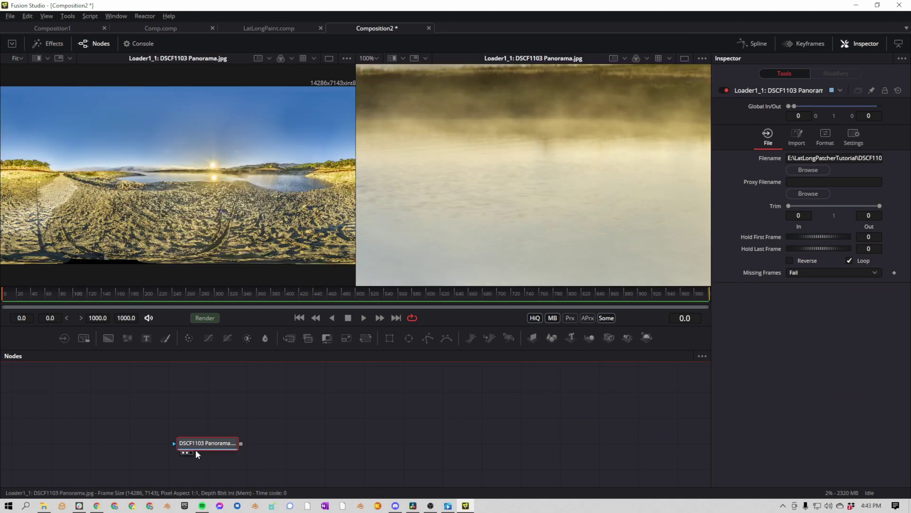
scroll(505, 218, "down", 5)
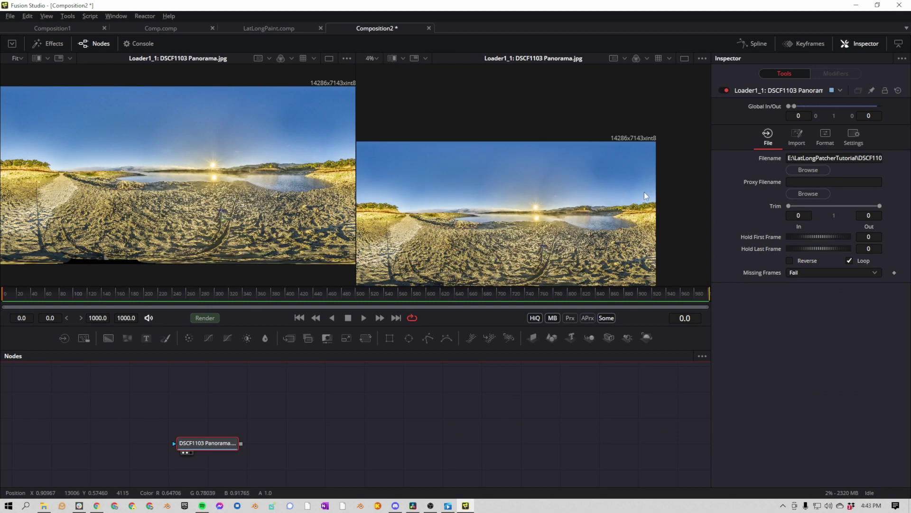
left_click(702, 59)
mouse_move(650, 154)
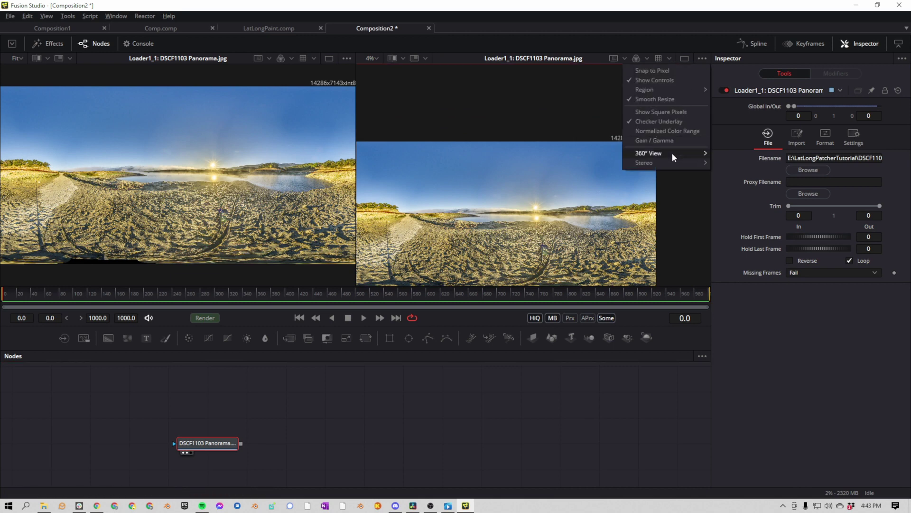
left_click(732, 164)
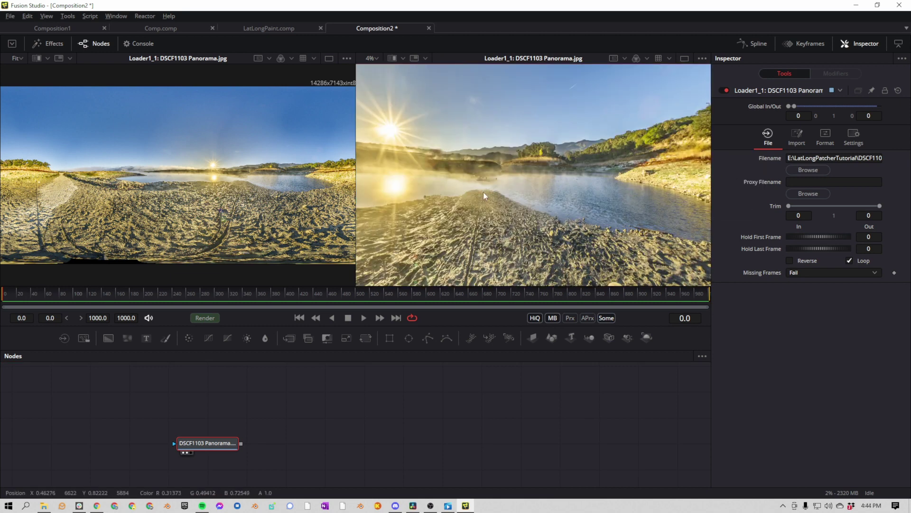
mouse_move(464, 199)
left_mouse_down()
mouse_move(469, 244)
mouse_move(487, 233)
mouse_move(502, 179)
left_mouse_up()
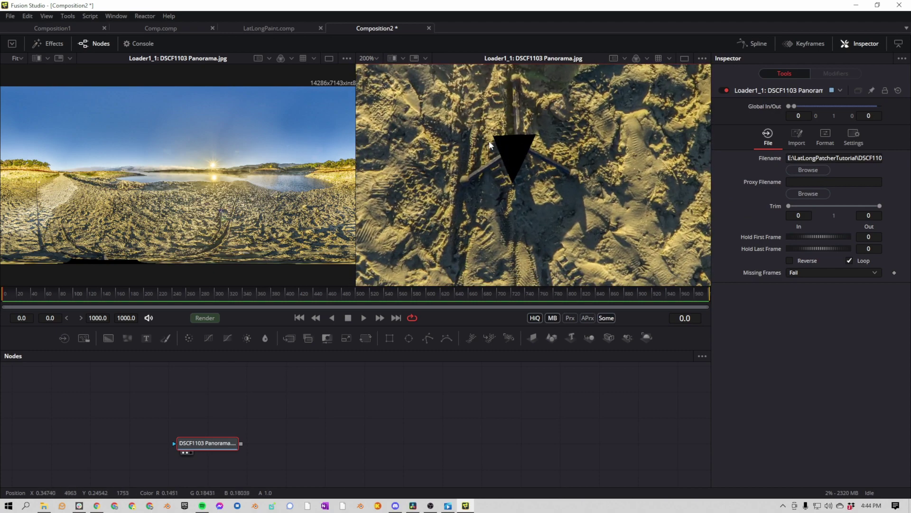
left_click_drag(491, 146, 494, 189)
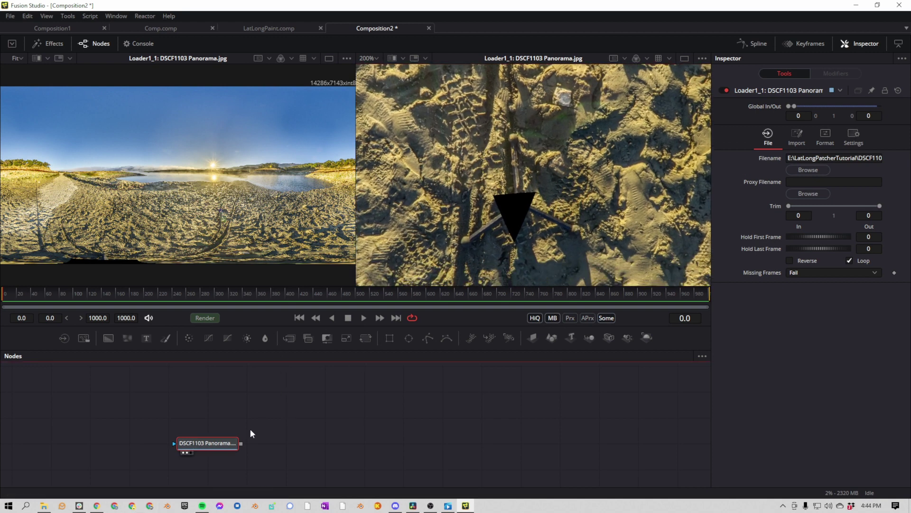
- Add LatLongPatcher1 after the panorama loader, followed by Paint1
key("shift+space")
type("llp")
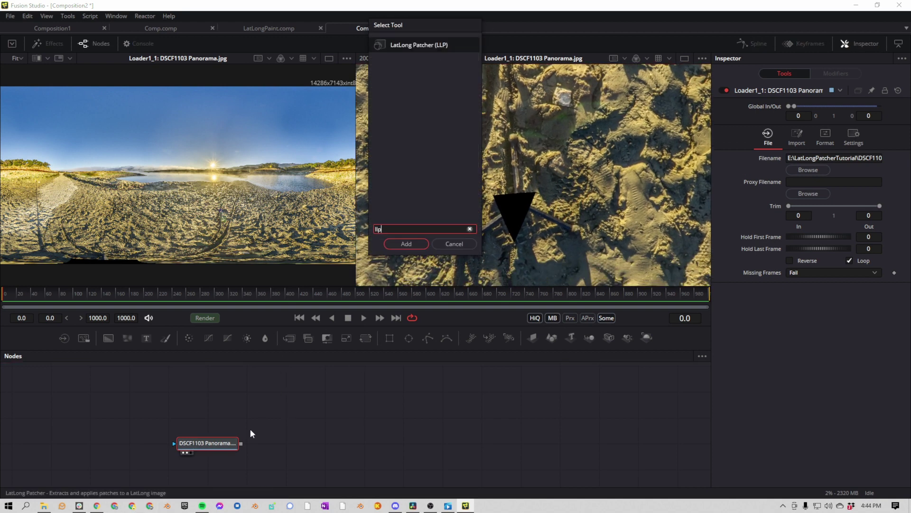
key("Return")
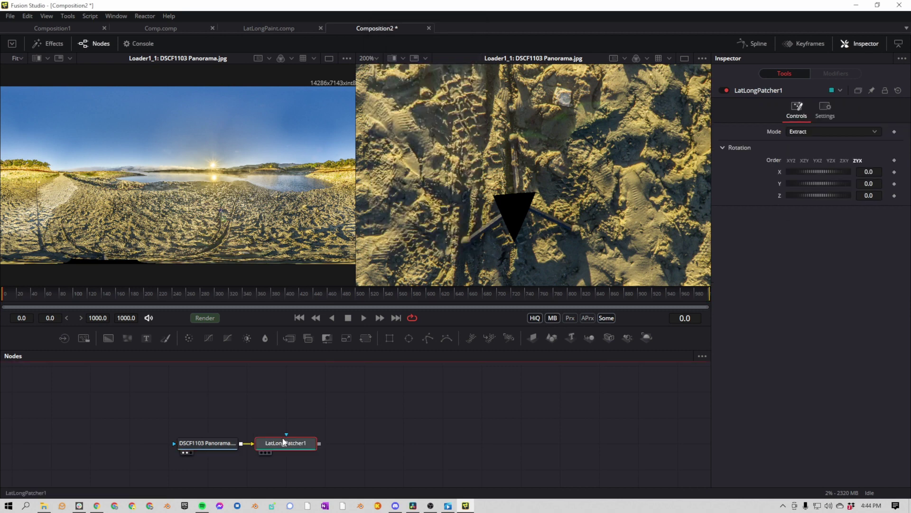
key("shift+space")
type("ll")
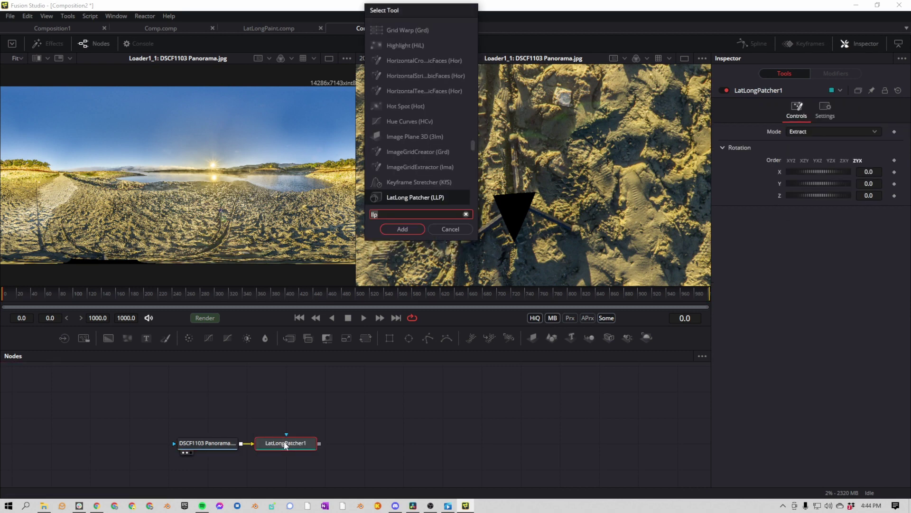
type("pan")
key("BackSpace")
type("int")
key("Return")
- Add LatLongPatcher2 after Paint1 and combine it with LatLongPatcher1 in Merge1
key("shift+space")
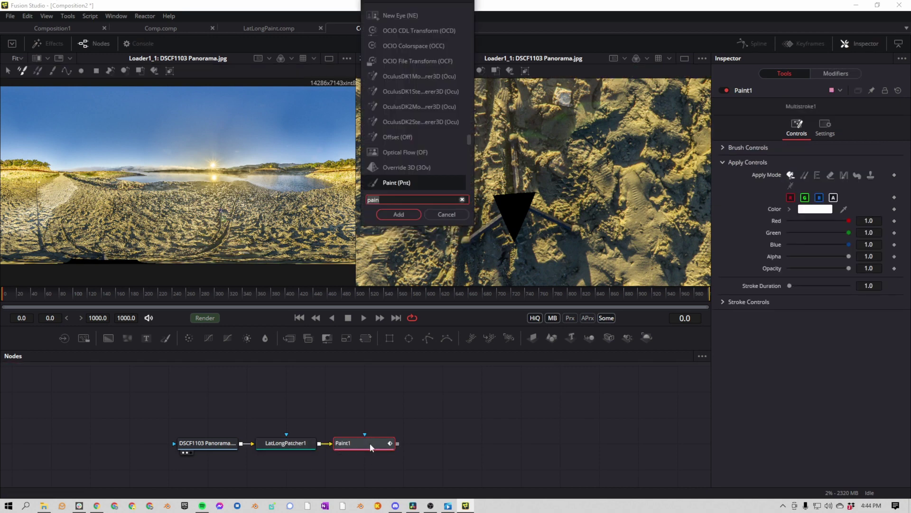
type("llp")
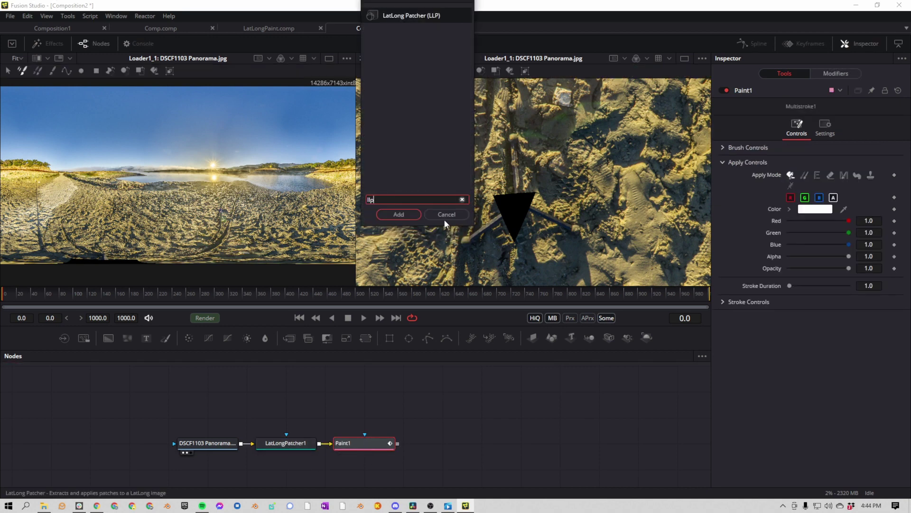
key("Return")
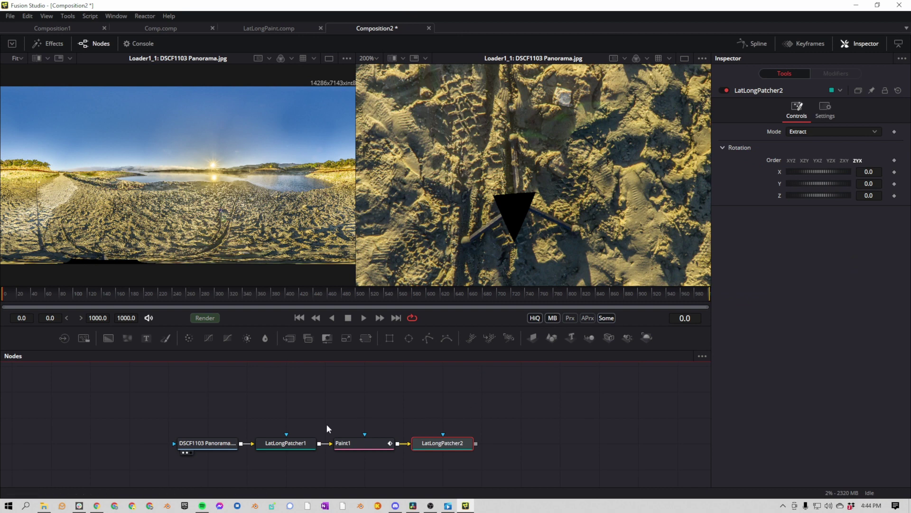
mouse_move(478, 443)
left_mouse_down()
mouse_move(451, 348)
mouse_move(465, 421)
left_mouse_up()
left_click_drag(475, 461, 285, 461)
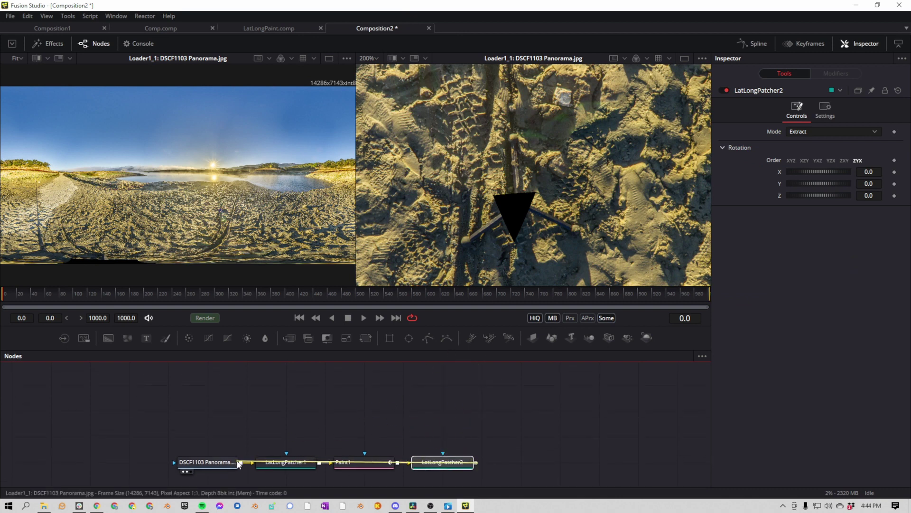
- Place Merge1 below LatLongPatcher2, view LatLongPatcher1 left, and set its X rotation to 90
left_click_drag(520, 406, 443, 483)
left_click(294, 407)
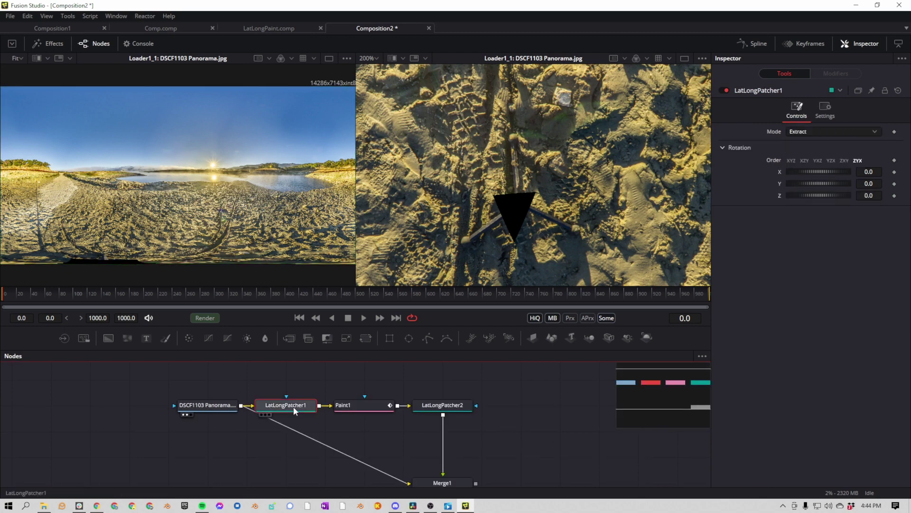
key("1")
scroll(235, 171, "down", 2)
scroll(238, 177, "down", 1)
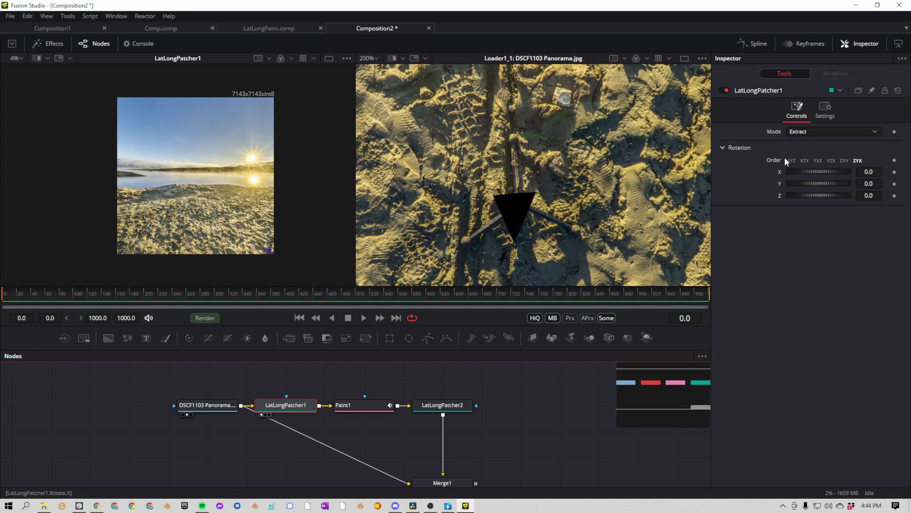
left_click(868, 172)
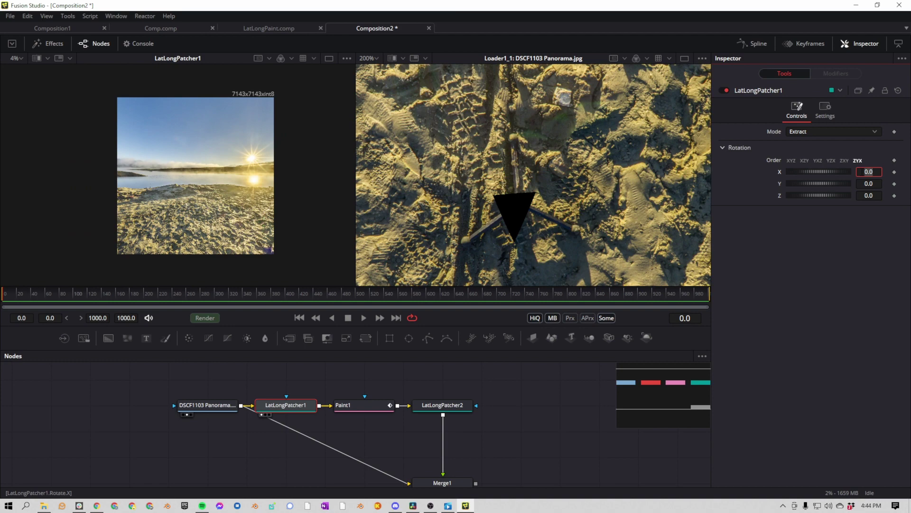
type("90")
key("Tab")
scroll(159, 186, "up", 2)
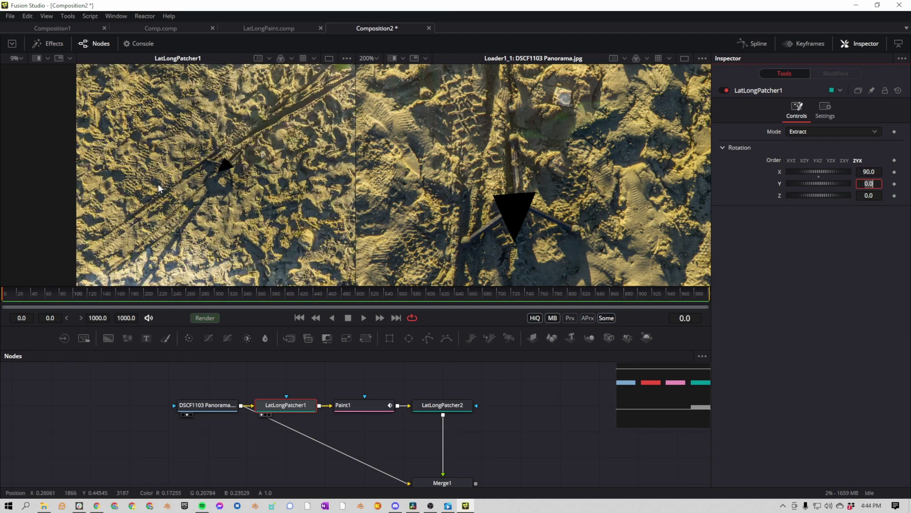
- Set LatLongPatcher2 to Apply mode with X rotation 90, then view Paint1 left
left_click(437, 407)
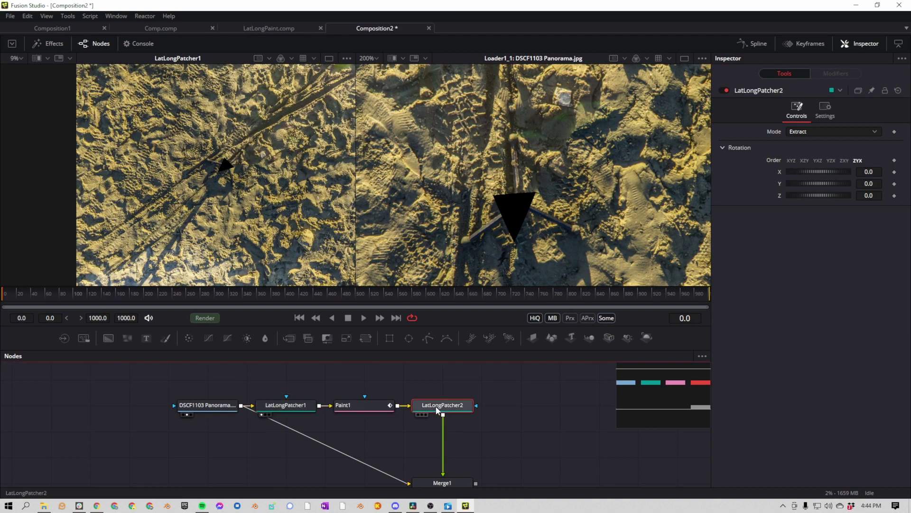
scroll(506, 273, "down", 3)
scroll(505, 273, "down", 3)
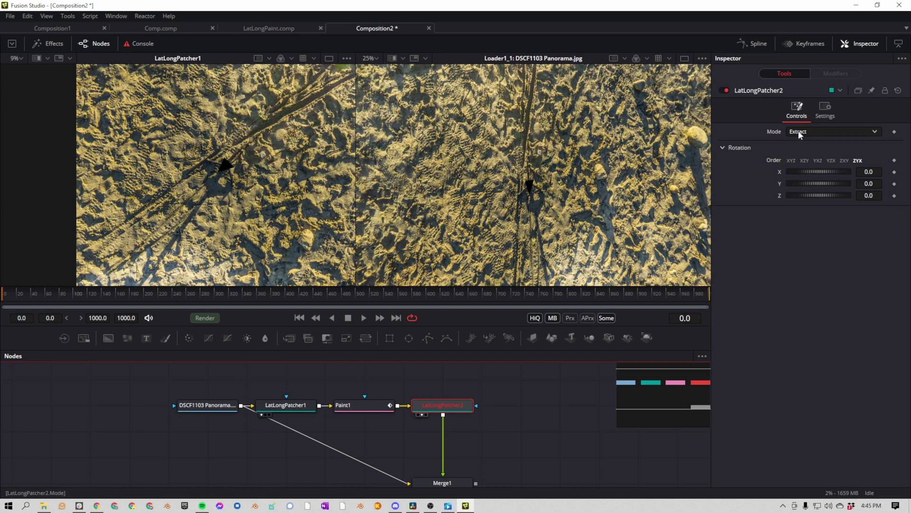
left_click(833, 131)
left_click(803, 145)
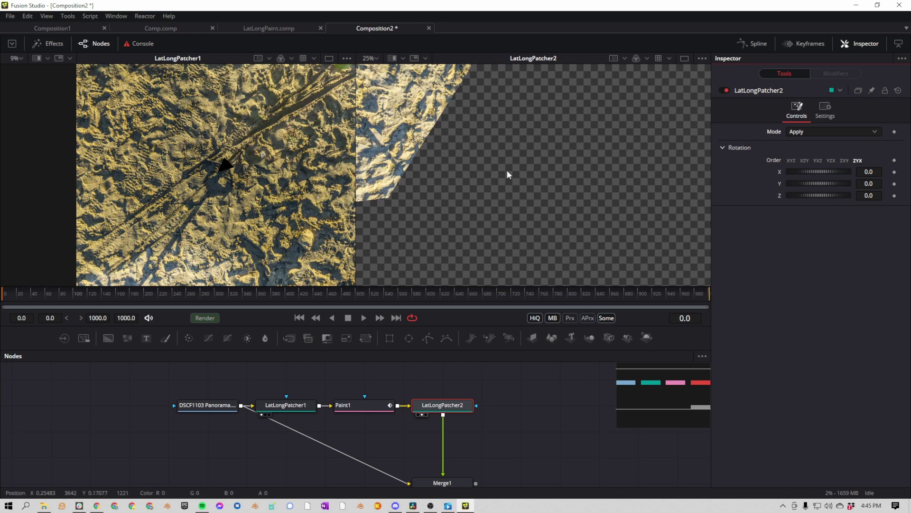
left_click(869, 172)
key("Tab")
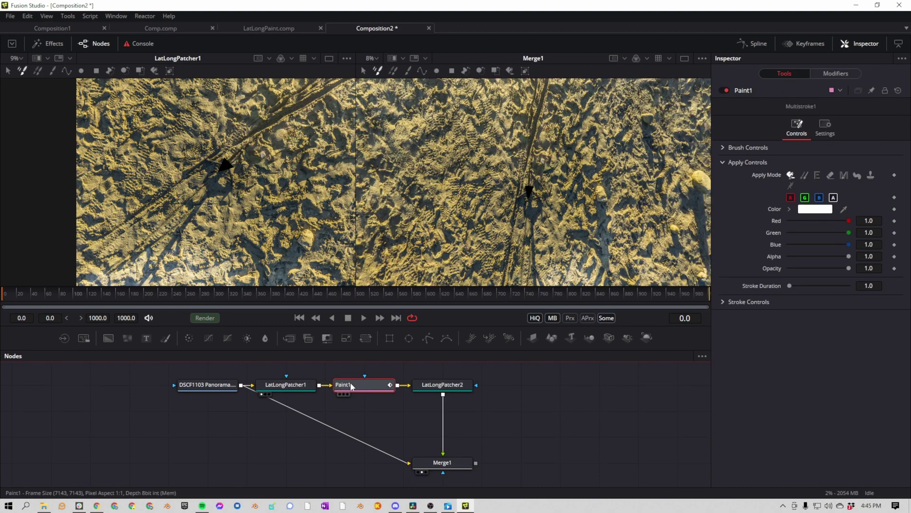
key("1")
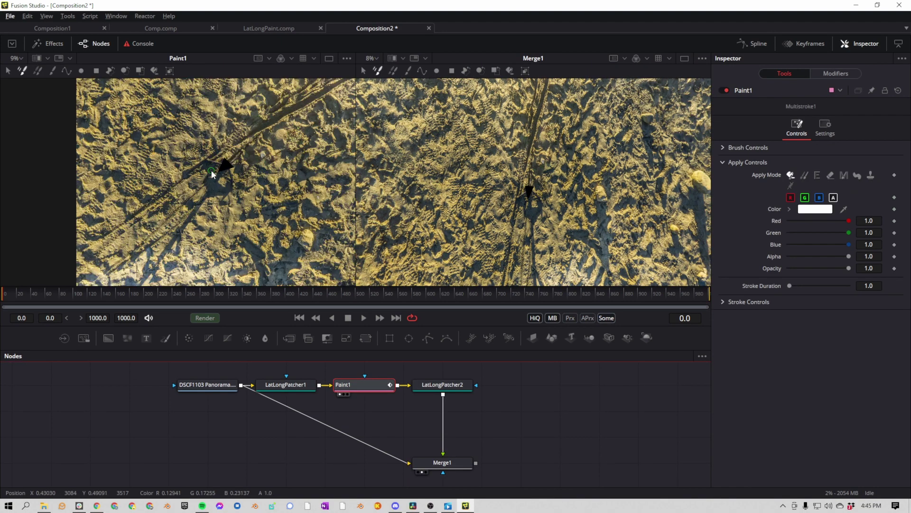
scroll(211, 170, "up", 1)
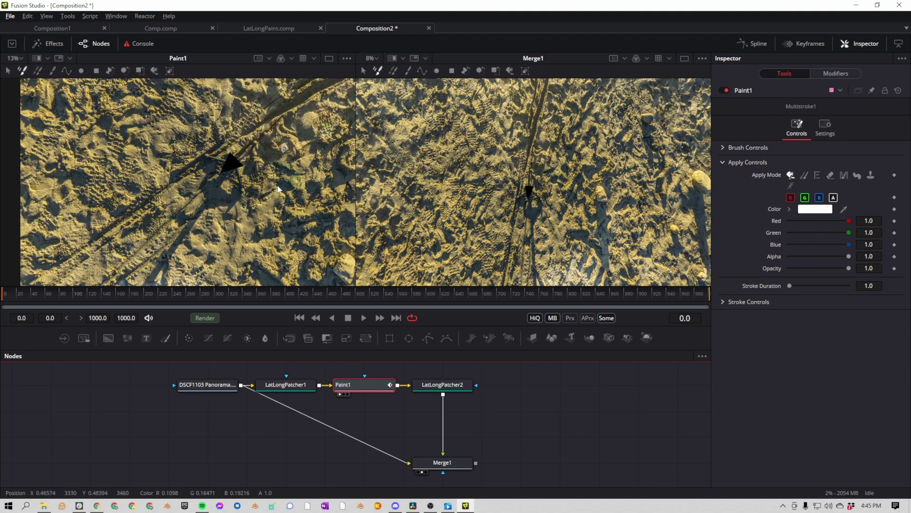
- Set Paint1 to single Stroke painting with Clone apply mode
left_click(51, 71)
left_click(806, 175)
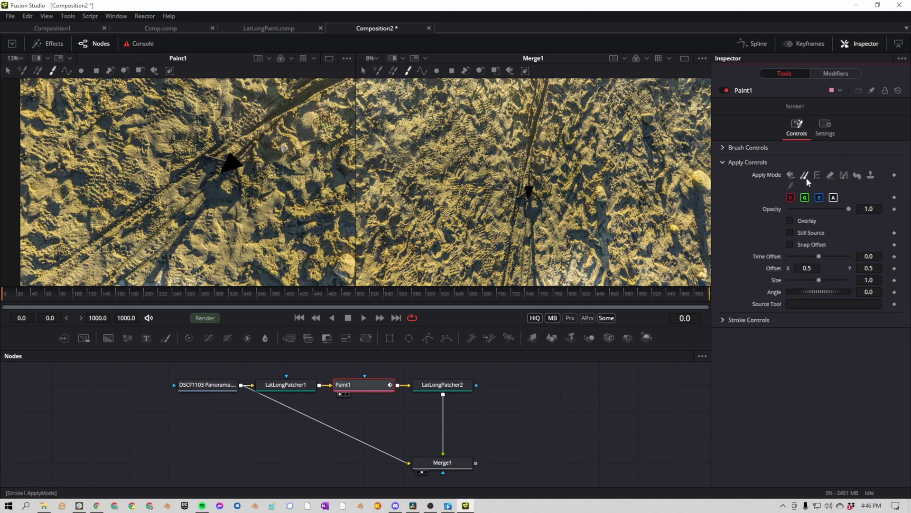
- Enlarge the clone brush, set a sand source, and paint over the tripod shadow
left_click(722, 148)
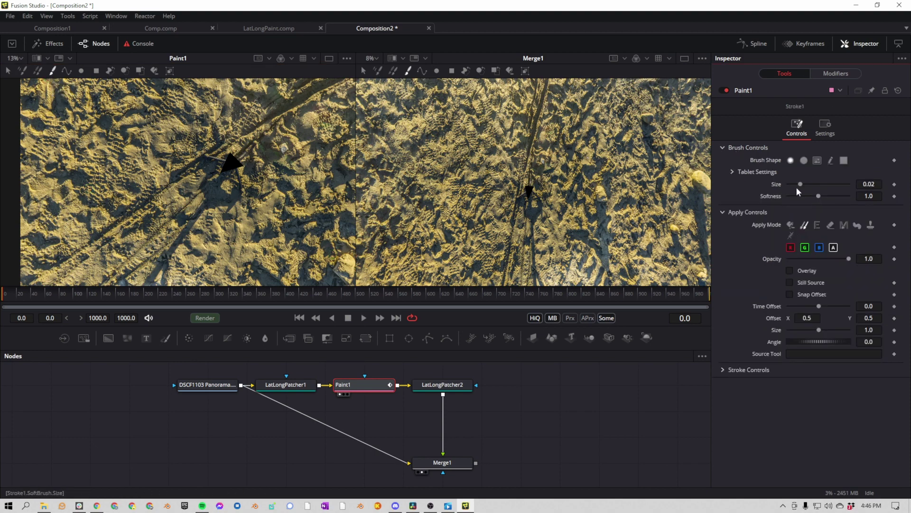
left_click_drag(800, 185, 836, 197)
left_click_drag(816, 184, 820, 185)
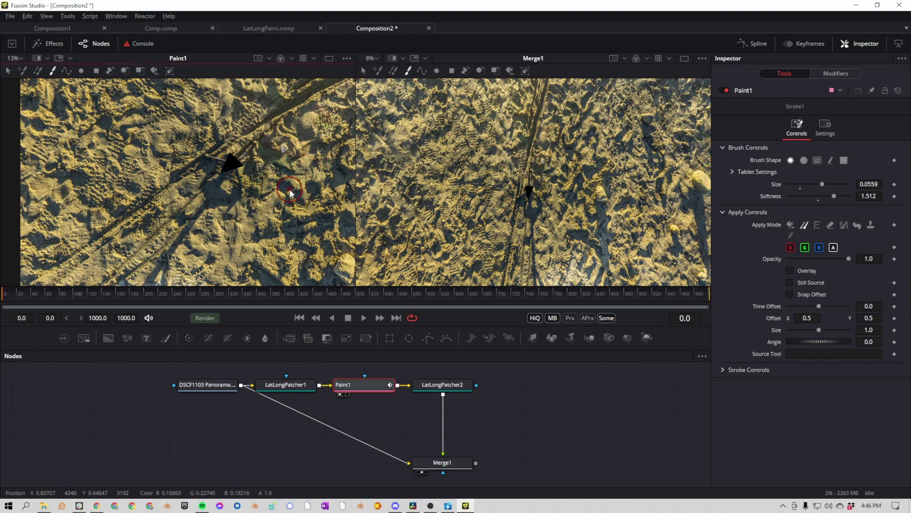
left_click_drag(290, 189, 286, 148)
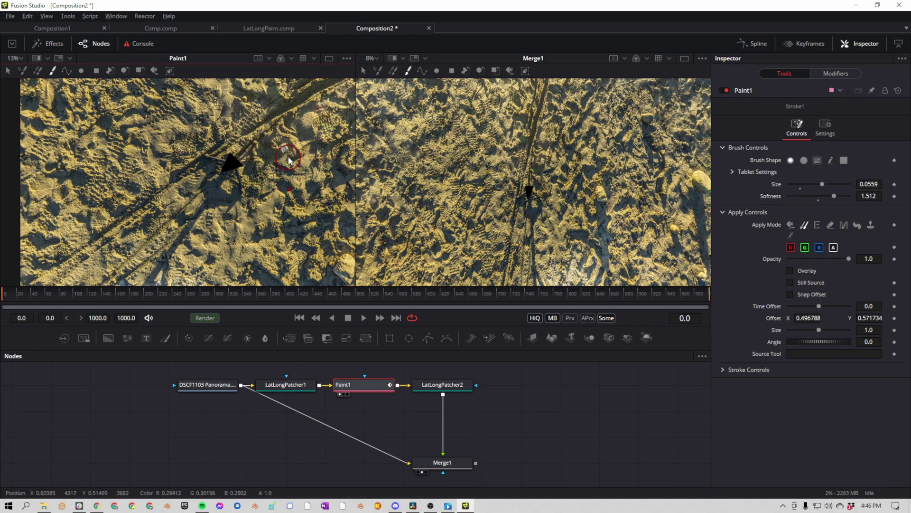
left_click(228, 163)
- Enable Still Source and clone sand over the dark diagonal shadow patches
left_click(790, 283)
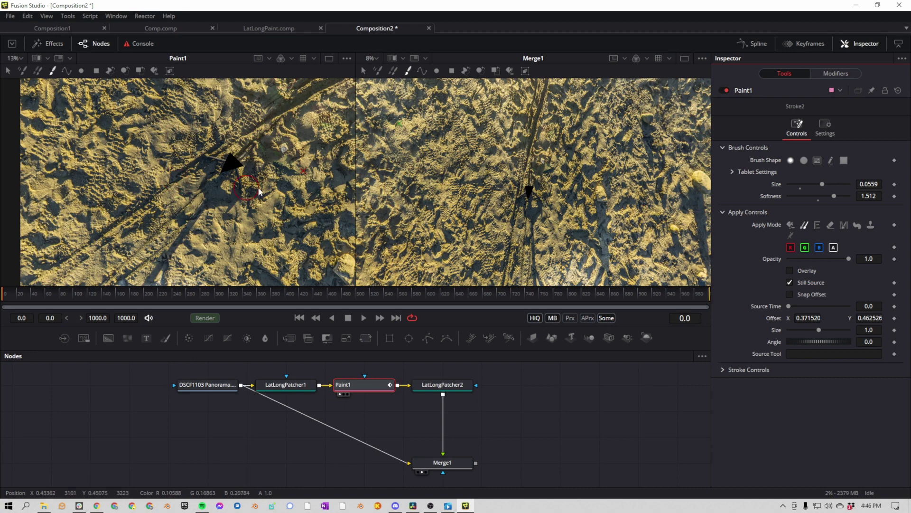
mouse_move(298, 194)
left_mouse_down()
mouse_move(229, 160)
mouse_move(214, 143)
left_mouse_up()
left_click_drag(221, 187, 167, 245)
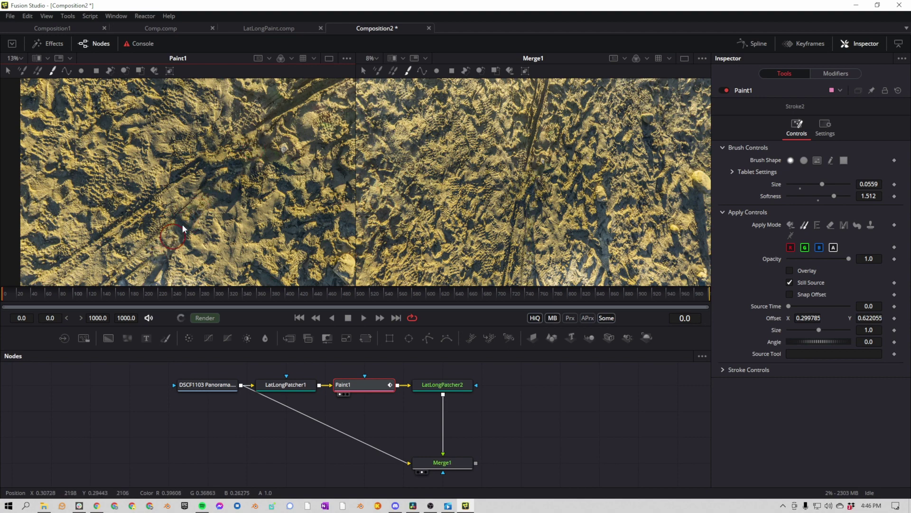
mouse_move(235, 232)
left_mouse_down()
mouse_move(146, 280)
mouse_move(174, 229)
mouse_move(239, 214)
left_mouse_up()
- Select Merge1 and rotate its 360° view to look along the dirt road
left_click(443, 463)
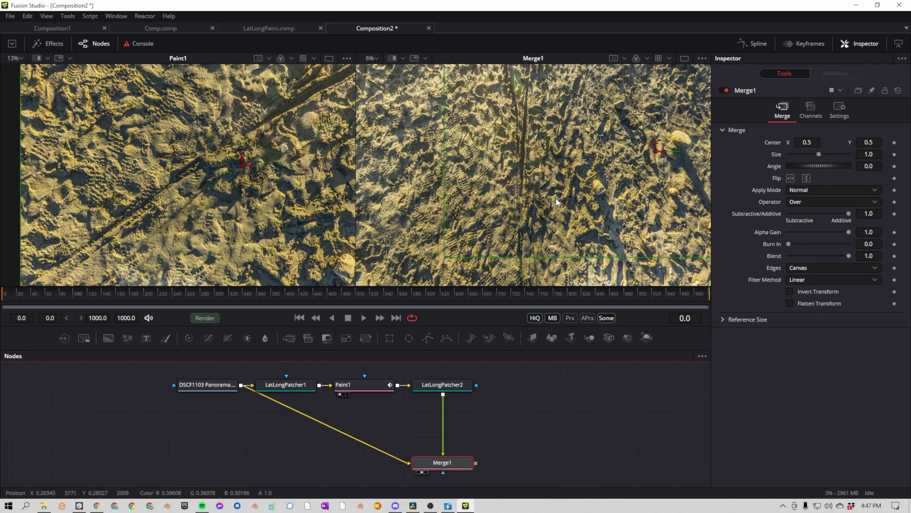
scroll(556, 203, "down", 3)
scroll(584, 235, "down", 2)
mouse_move(602, 259)
left_mouse_down()
mouse_move(591, 237)
mouse_move(569, 237)
left_mouse_up()
left_click_drag(475, 235, 483, 219)
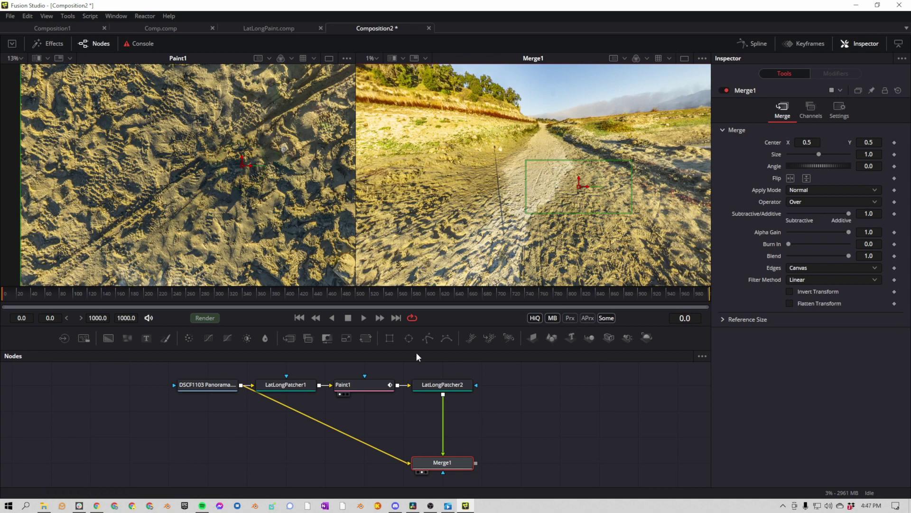
- Add a trial Paint2 after Merge1, view it fitted in both viewers, and test a clone stroke
left_click(450, 472)
key("shift+space")
type("llp")
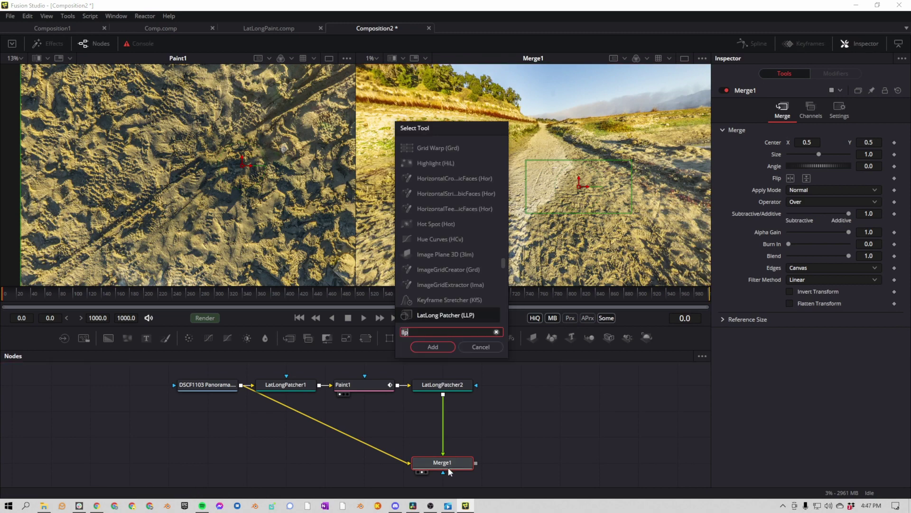
type("paint")
key("Return")
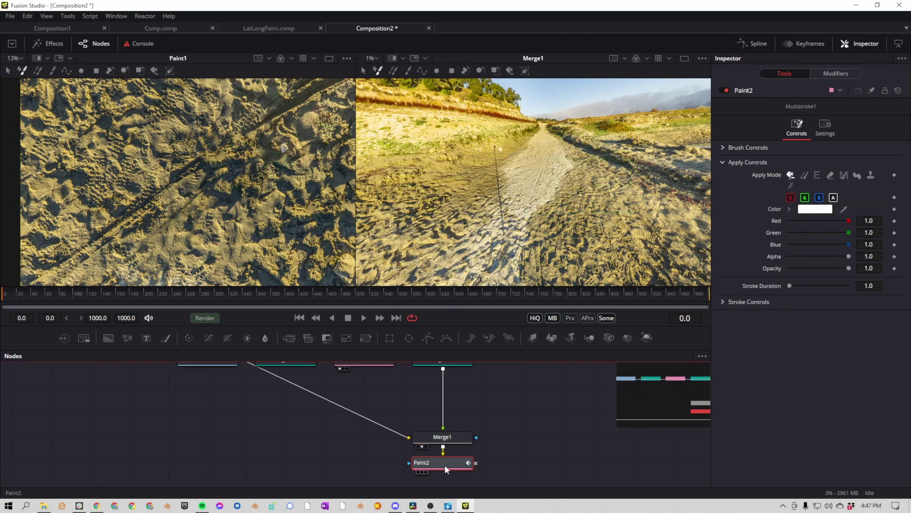
key("2")
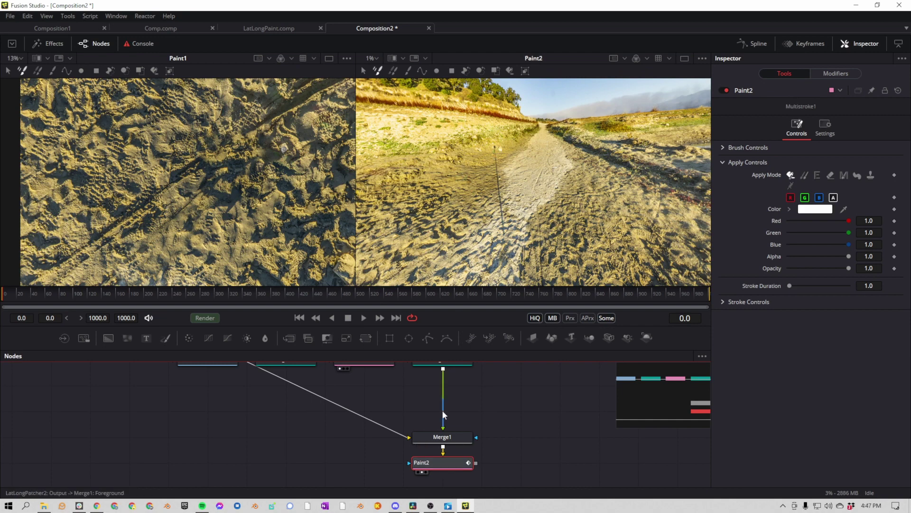
key("1")
key("ctrl+f")
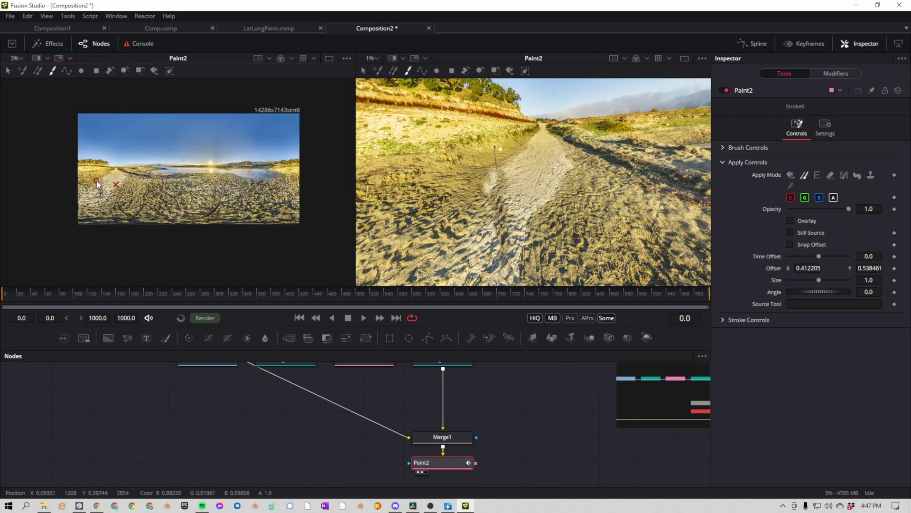
left_click_drag(103, 200, 99, 194)
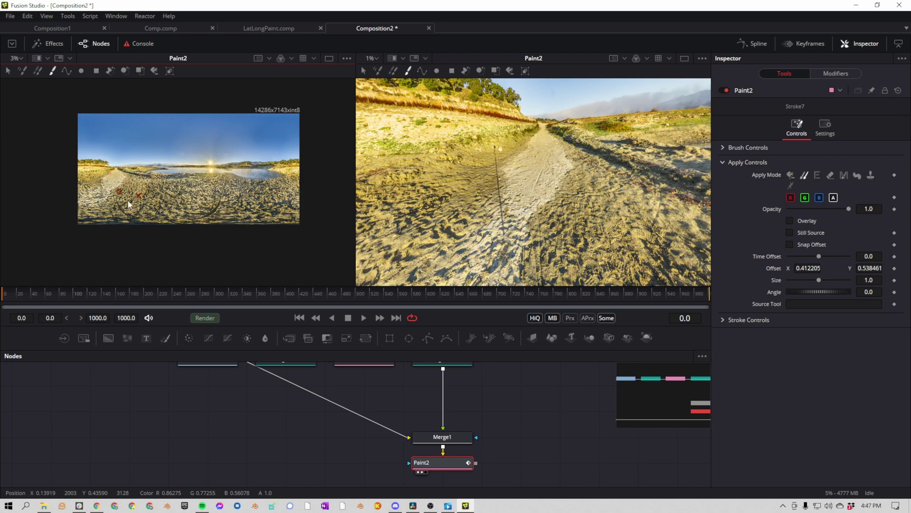
- Delete the trial Paint2 node and pan the node graph down-left
left_click(463, 463)
key("Delete")
left_click_drag(484, 452, 437, 477)
- Add LatLongPatcher3 to the right of Merge1, followed by Paint2
left_click_drag(489, 418, 337, 457)
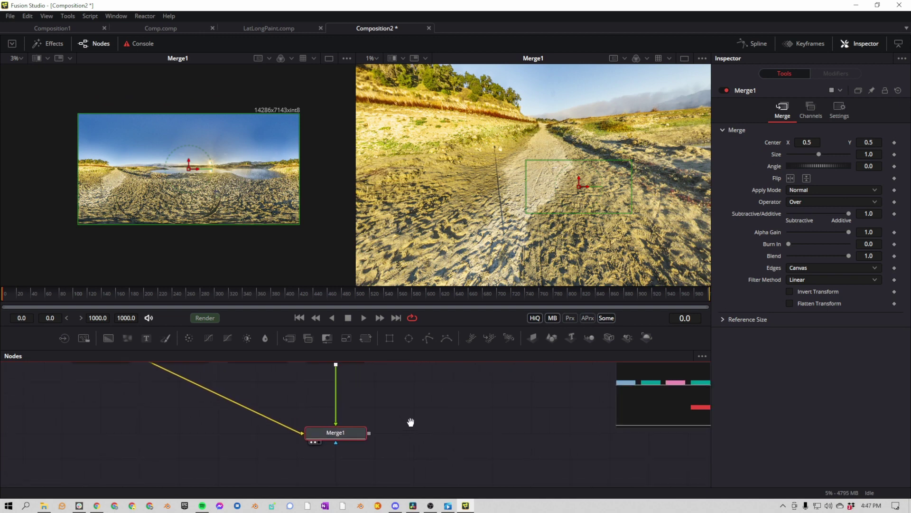
key("shift+space")
type("pain")
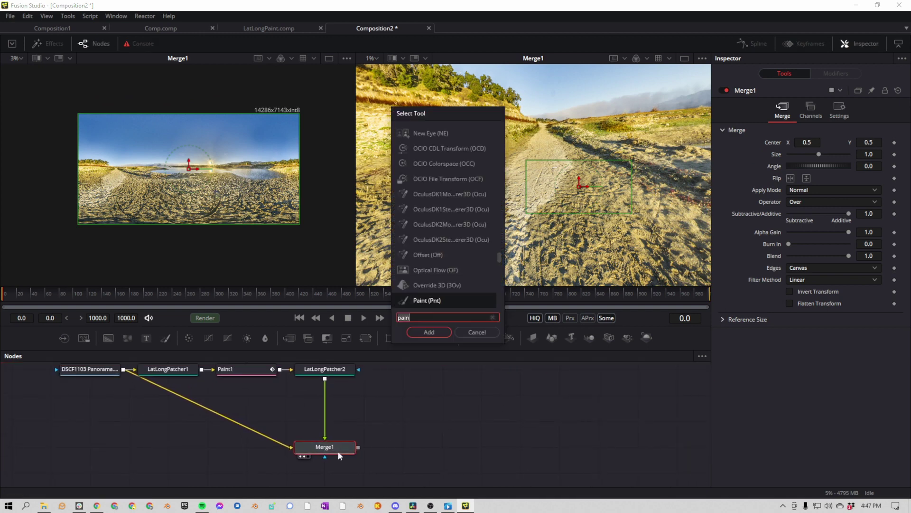
type("la")
key("Return")
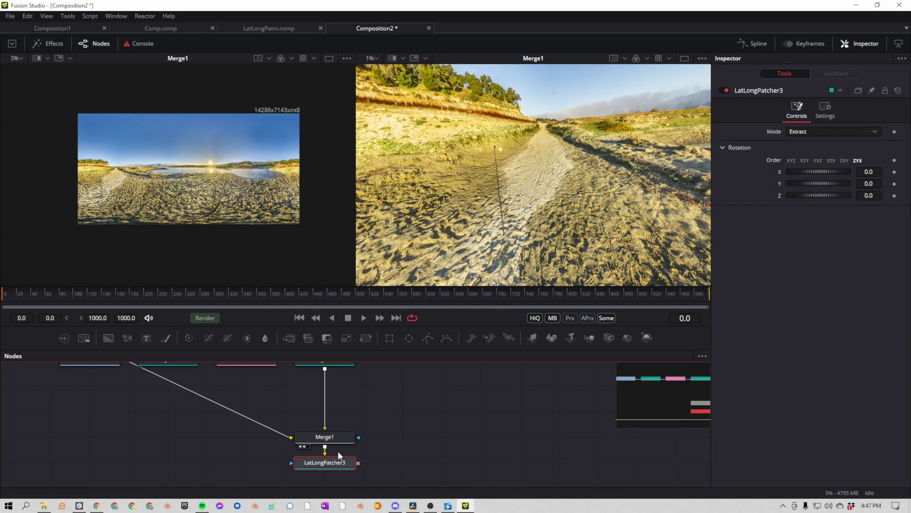
left_click_drag(336, 463, 416, 439)
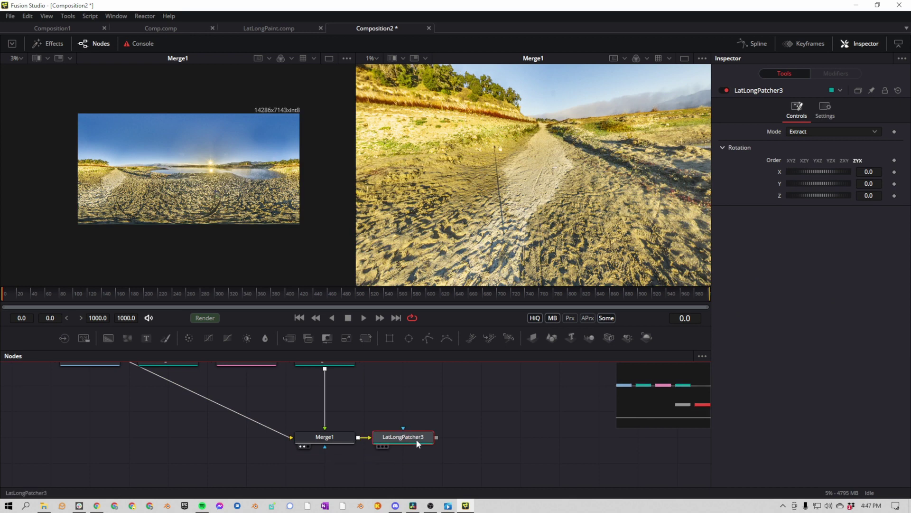
key("shift+space")
type("llp")
key("BackSpace")
key("BackSpace")
key("BackSpace")
type("pnt")
key("Return")
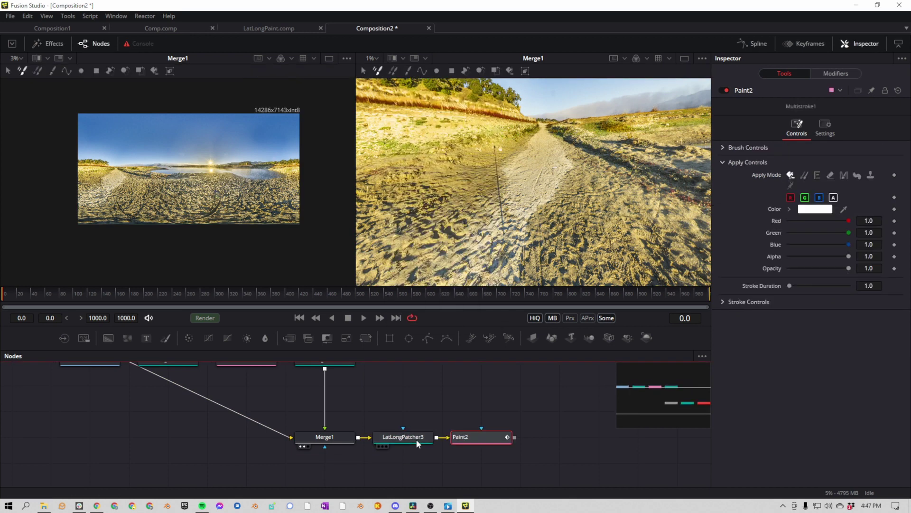
- Add LatLongPatcher4 after Paint2 and merge it over Merge1 as Merge2, placed below
key("shift+space")
type("llp")
key("Return")
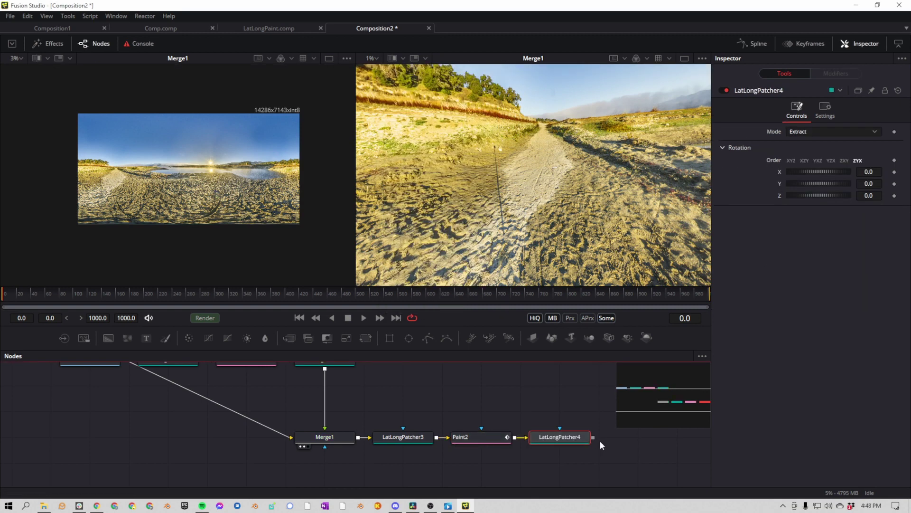
left_click_drag(595, 437, 361, 437)
left_click_drag(571, 472, 570, 452)
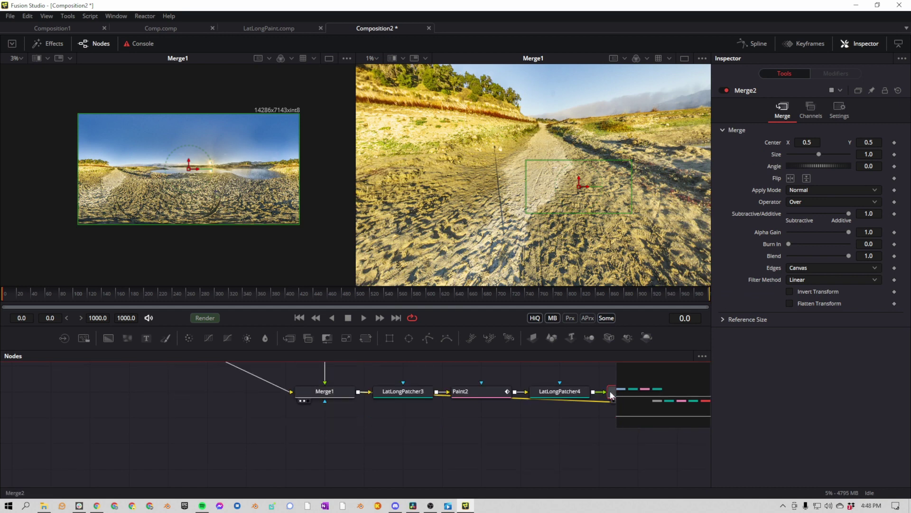
left_click_drag(610, 390, 560, 454)
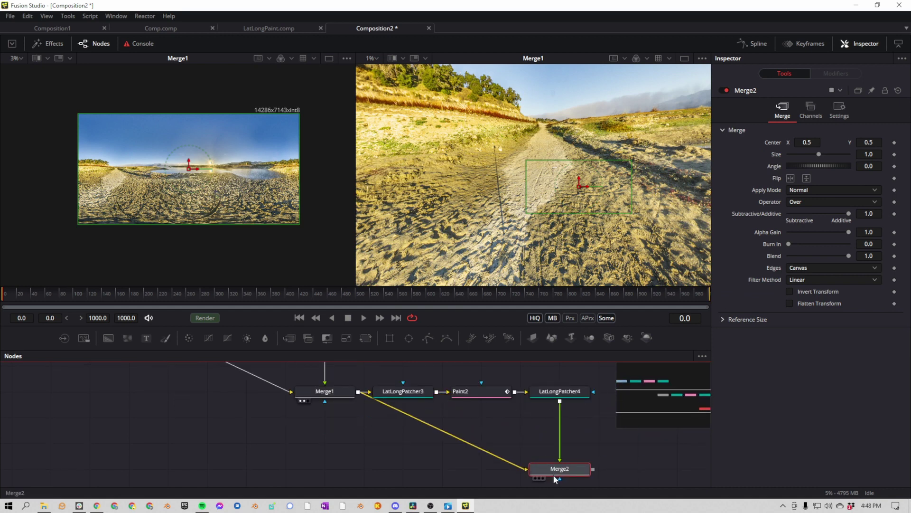
- Switch LatLongPatcher4 to Apply mode
left_click(559, 393)
left_click(833, 131)
left_click(799, 143)
- Give LatLongPatcher3 a Y rotation of -120, viewing its patch, and match it on LatLongPatcher4
left_click(411, 394)
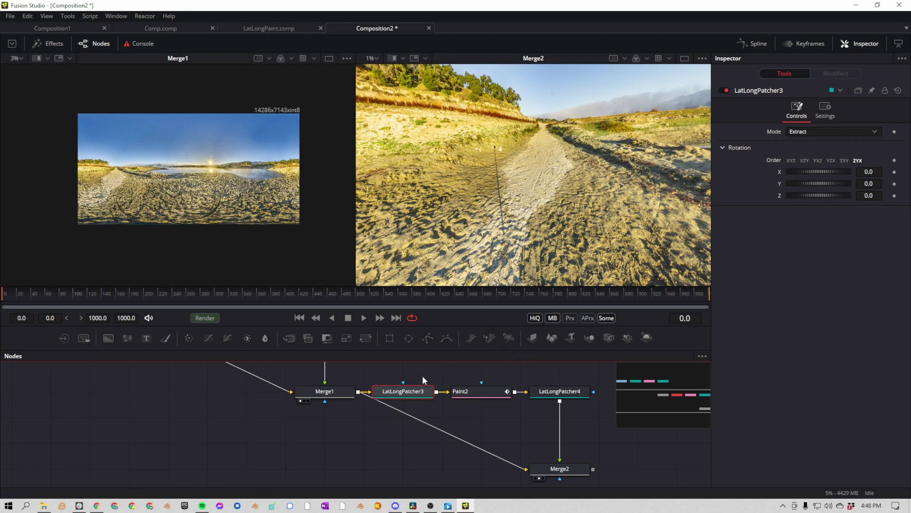
mouse_move(403, 390)
key("1")
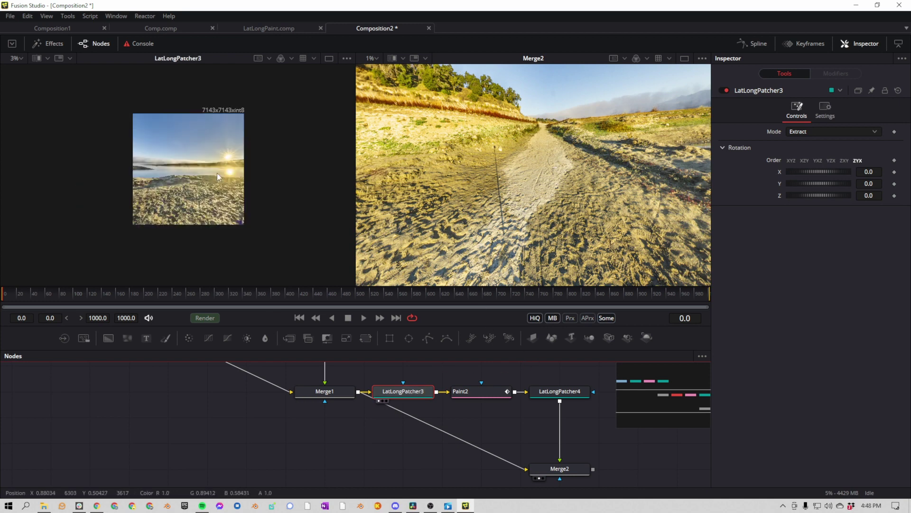
left_click(869, 183)
type("-120")
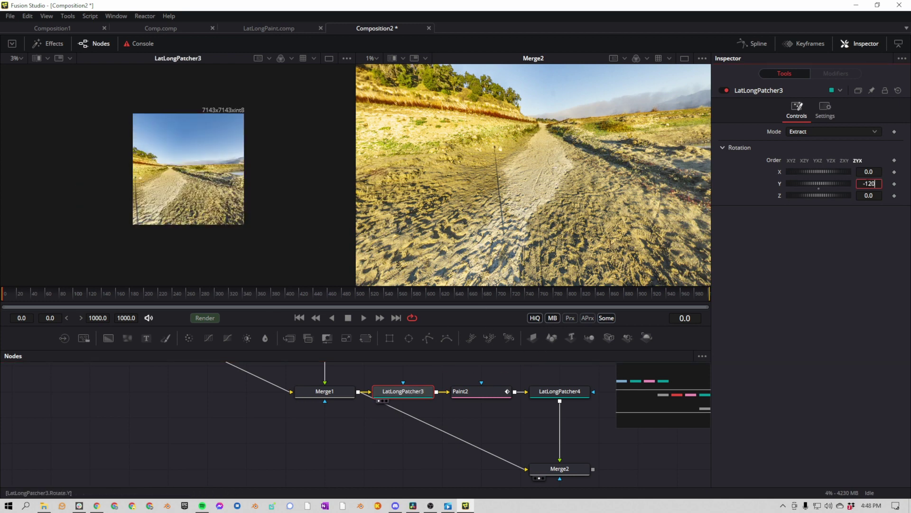
key("Return")
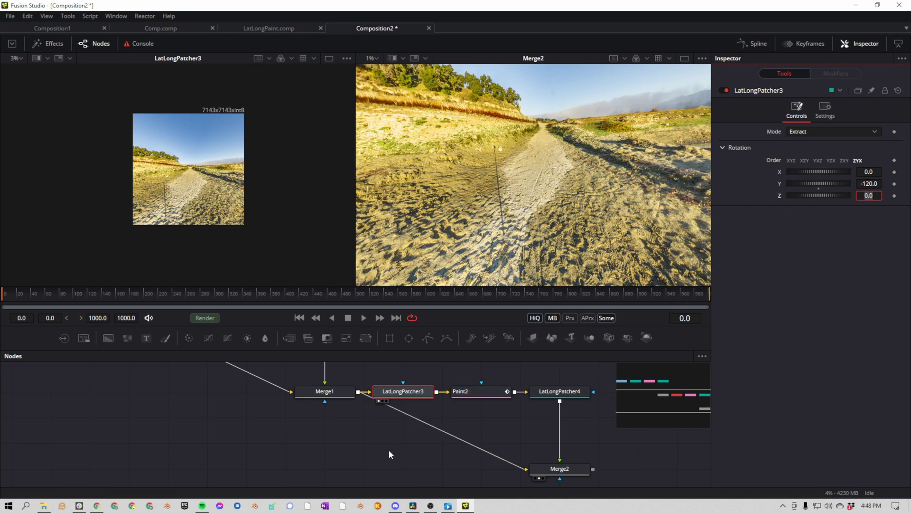
left_click(559, 392)
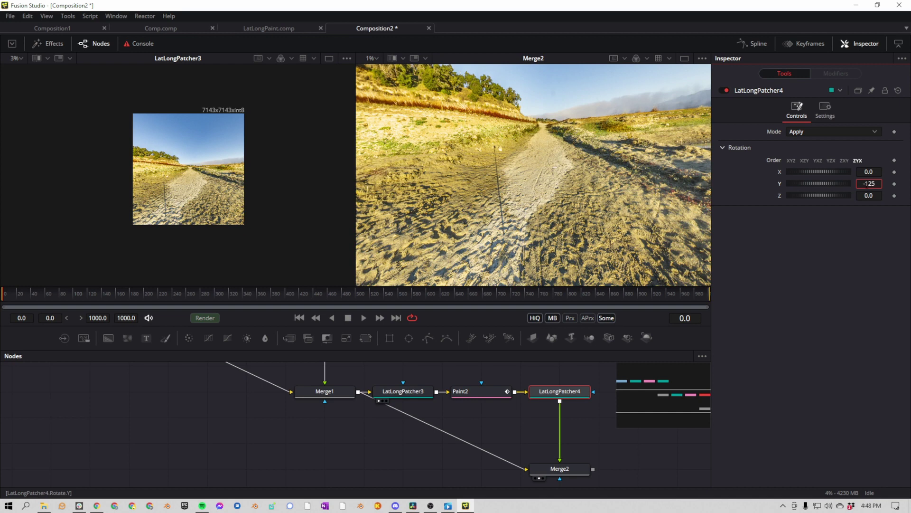
key("Tab")
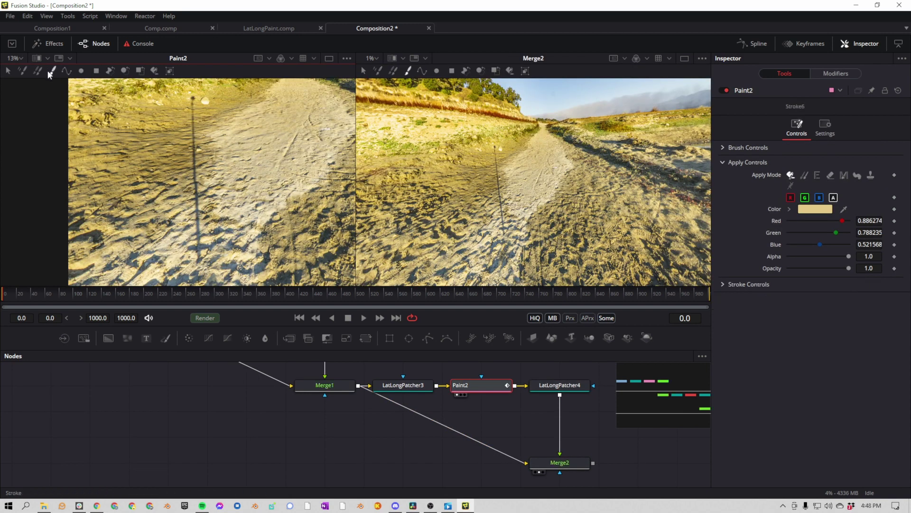
- Set Paint2 to Clone mode with brush softness about 1.2 and Still Source enabled
left_click(804, 174)
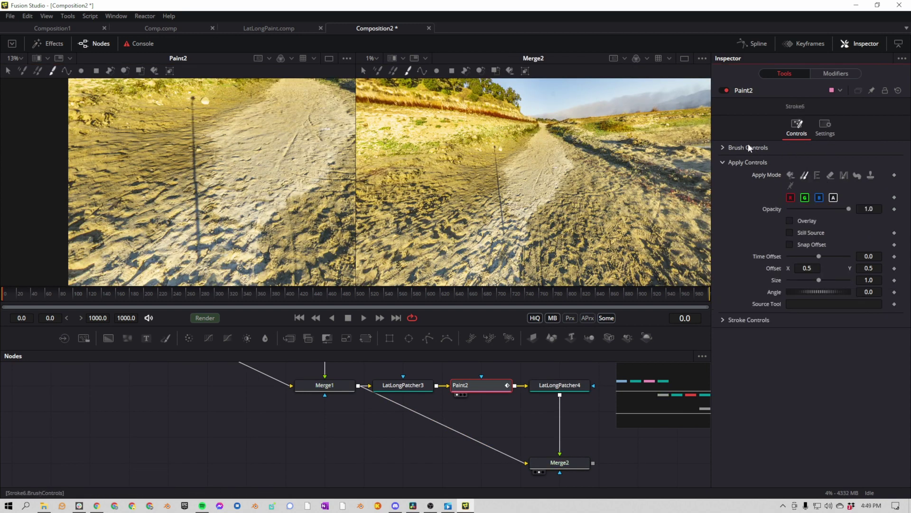
left_click(724, 147)
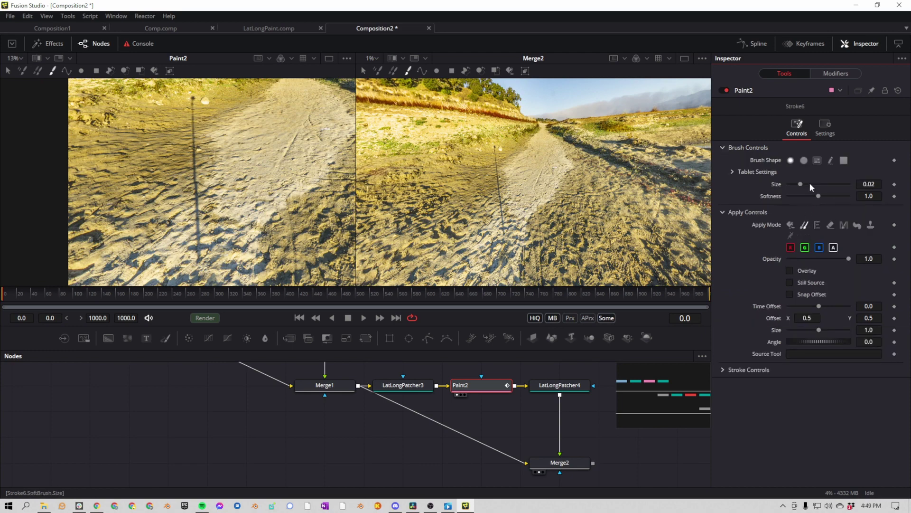
left_click_drag(819, 196, 825, 196)
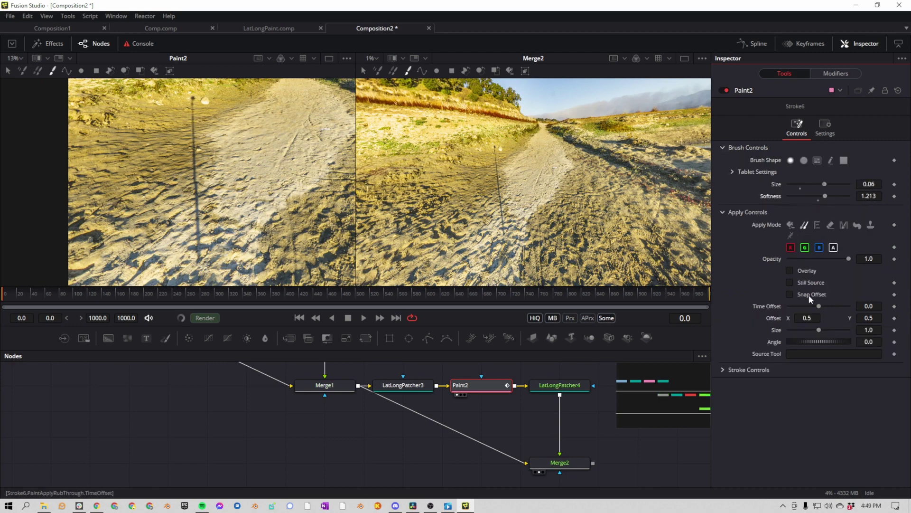
left_click(790, 282)
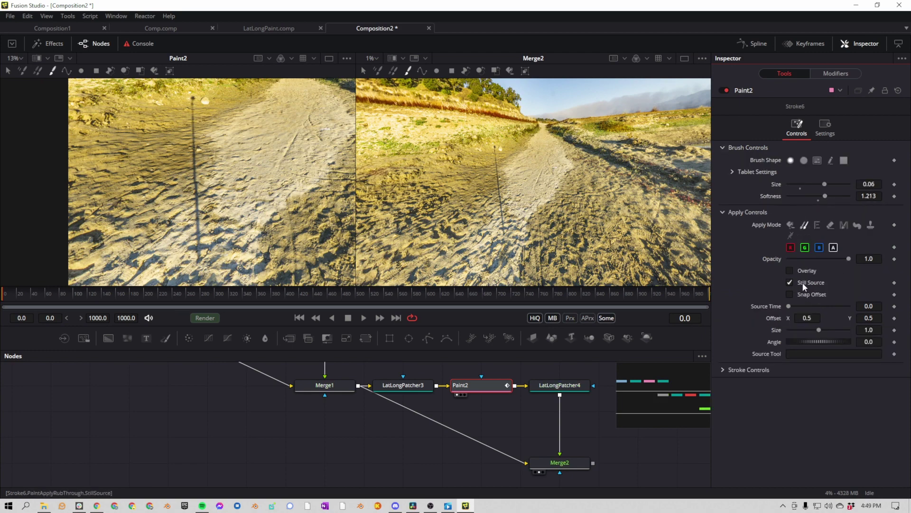
- Pick a clone source beside the shadow and paint sand over the whole pole shadow
left_click(252, 109, "alt")
mouse_move(181, 102)
left_mouse_down()
mouse_move(200, 232)
mouse_move(198, 221)
left_mouse_up()
mouse_move(239, 178)
left_mouse_down()
mouse_move(203, 222)
mouse_move(198, 115)
left_mouse_up()
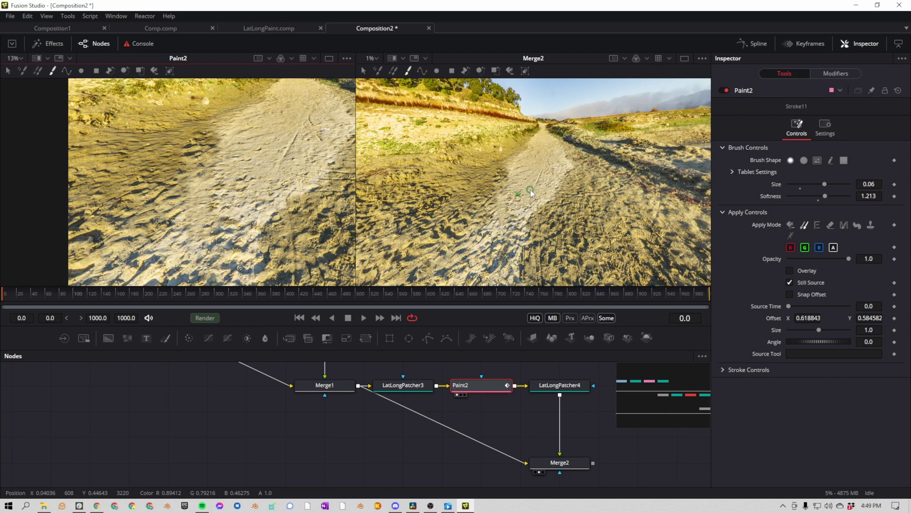